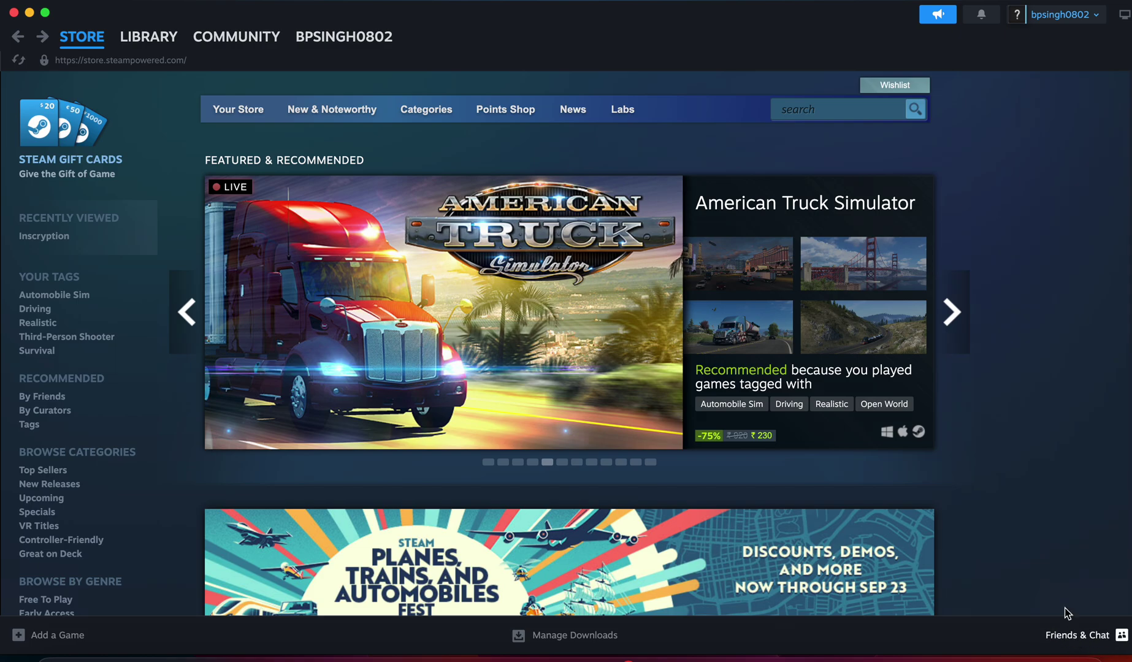
Go from Friends & Chat to the profile's Add a Friend page
left_click(1091, 644)
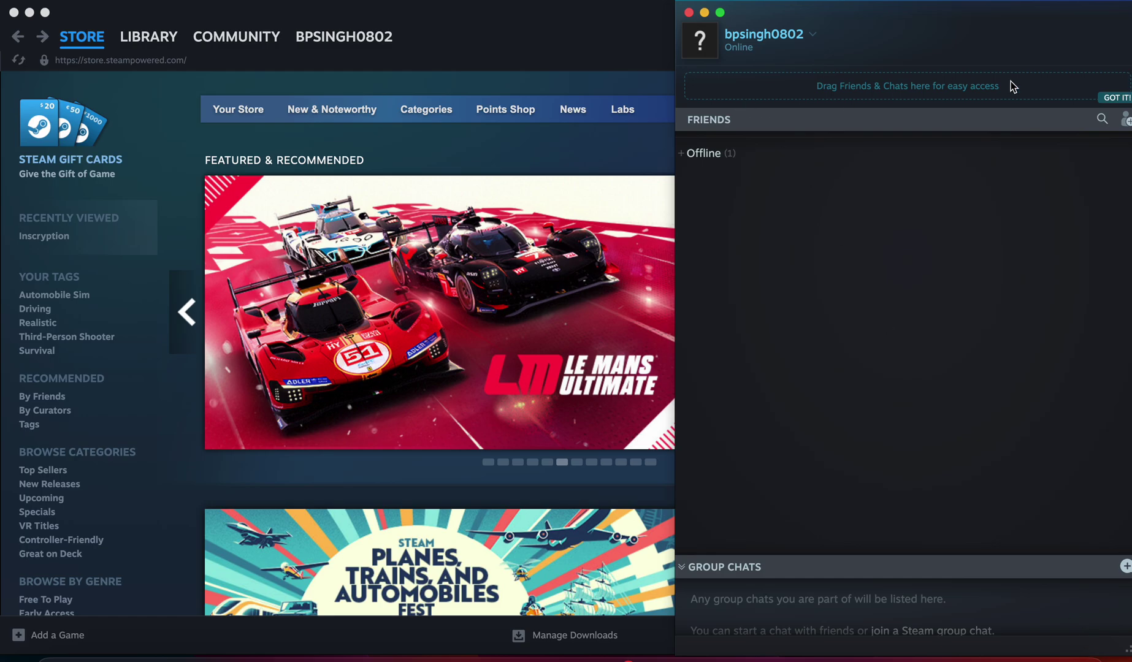
left_click(1126, 120)
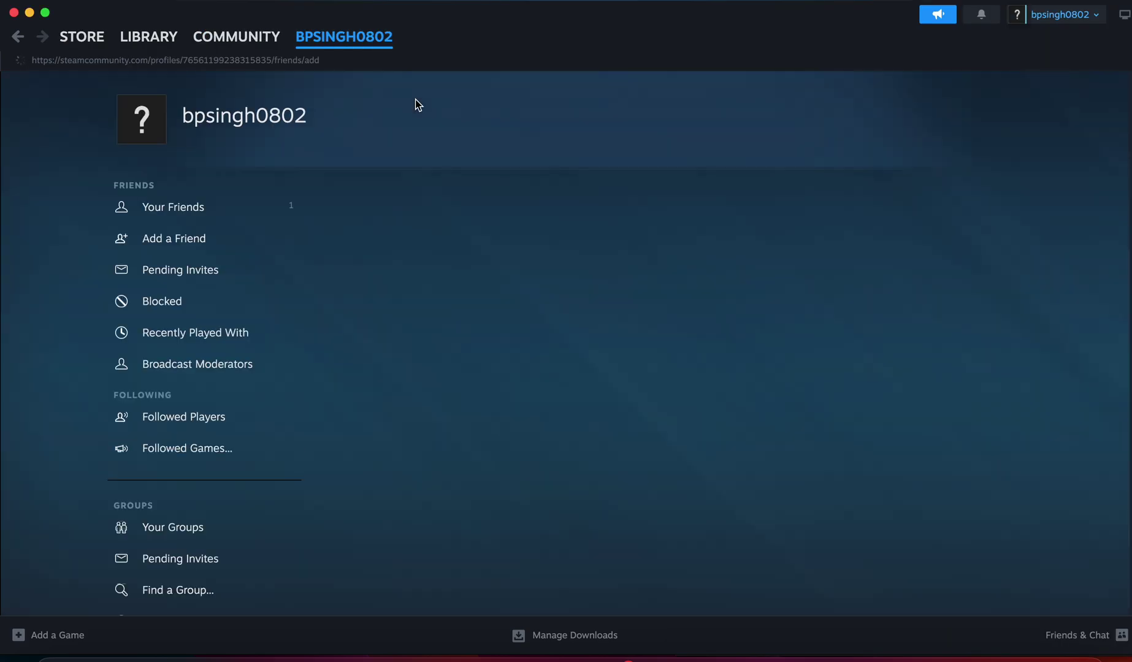
scroll(415, 105, "down", 2)
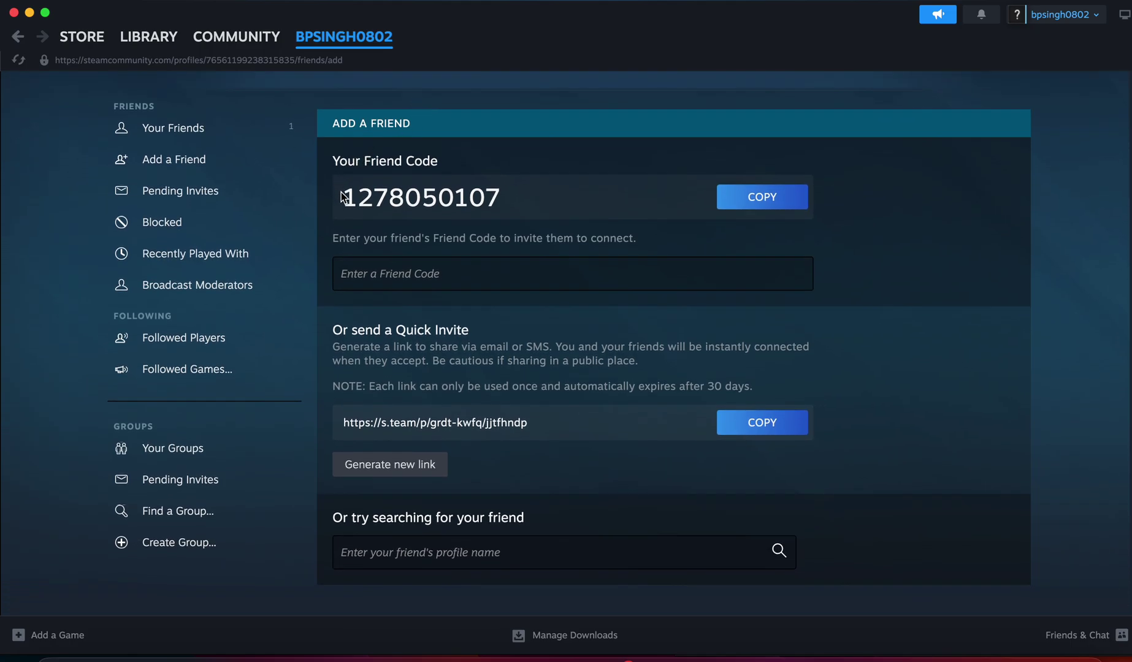
left_click_drag(341, 194, 505, 205)
left_click(335, 268)
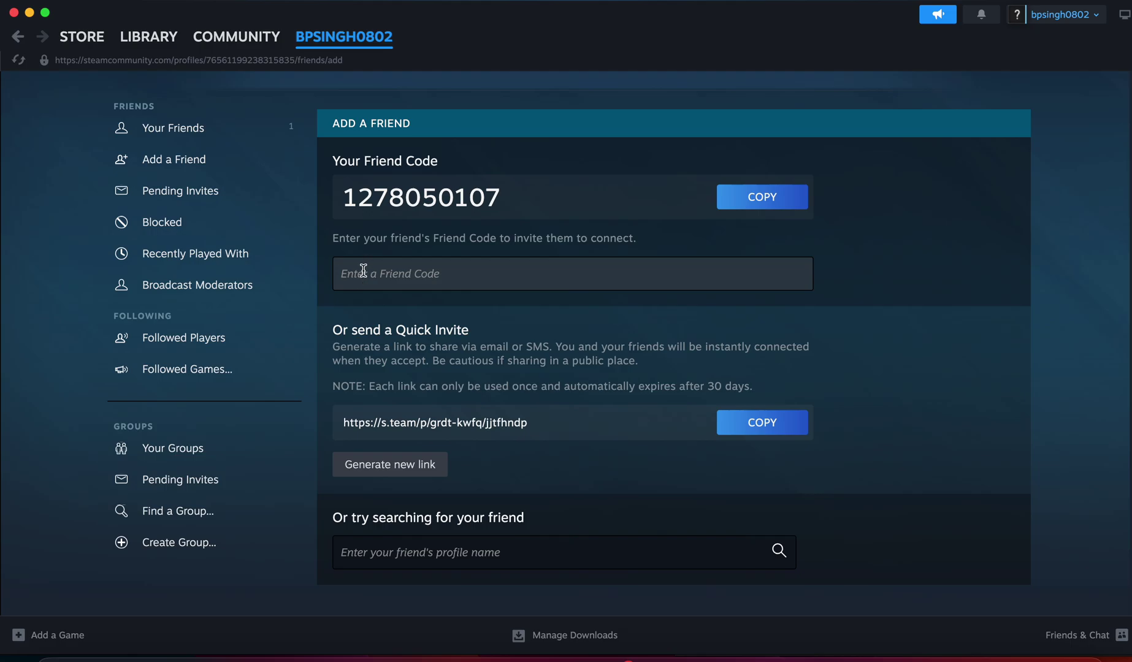
scroll(459, 289, "down", 2)
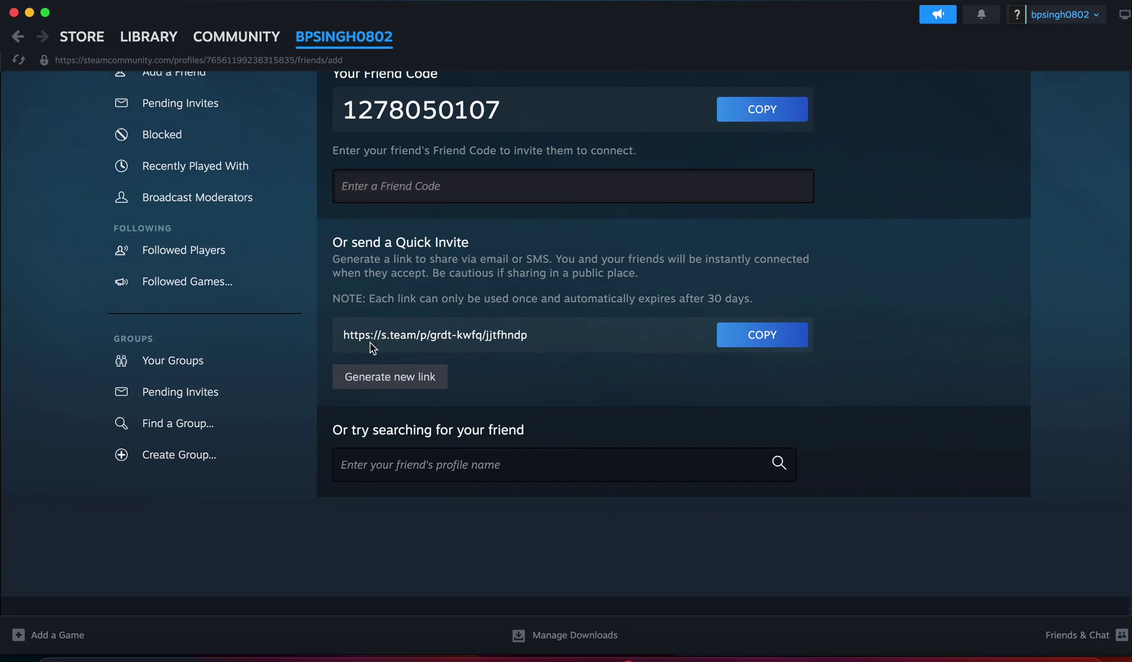
scroll(389, 377, "down", 2)
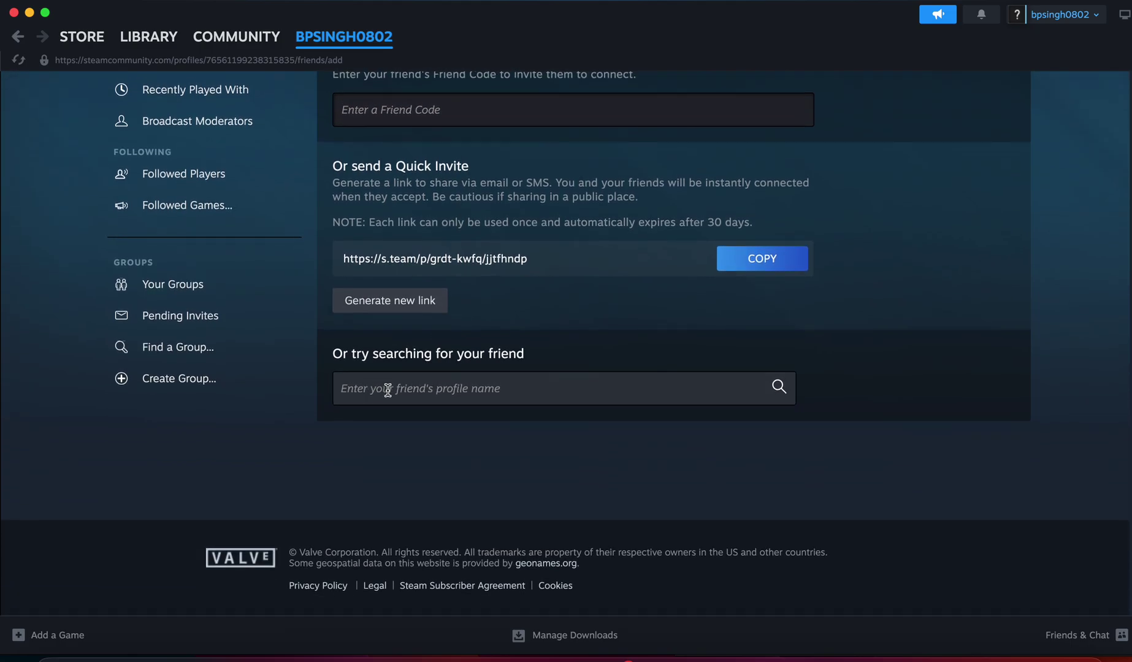
left_click(386, 386)
scroll(396, 429, "up", 3)
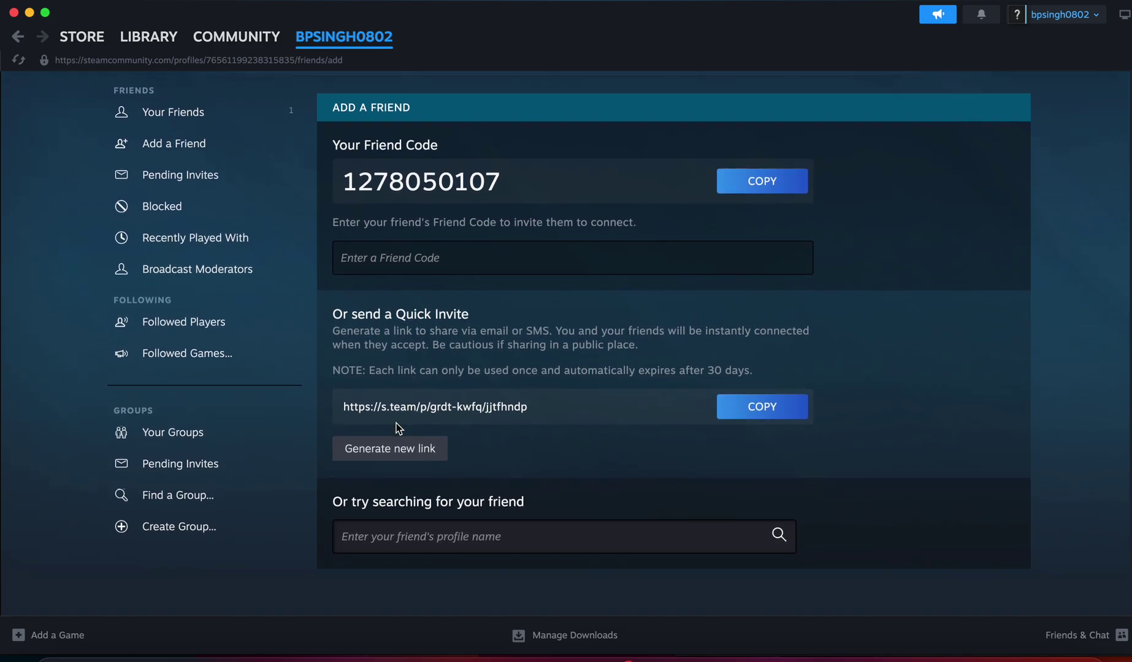
scroll(396, 429, "up", 1)
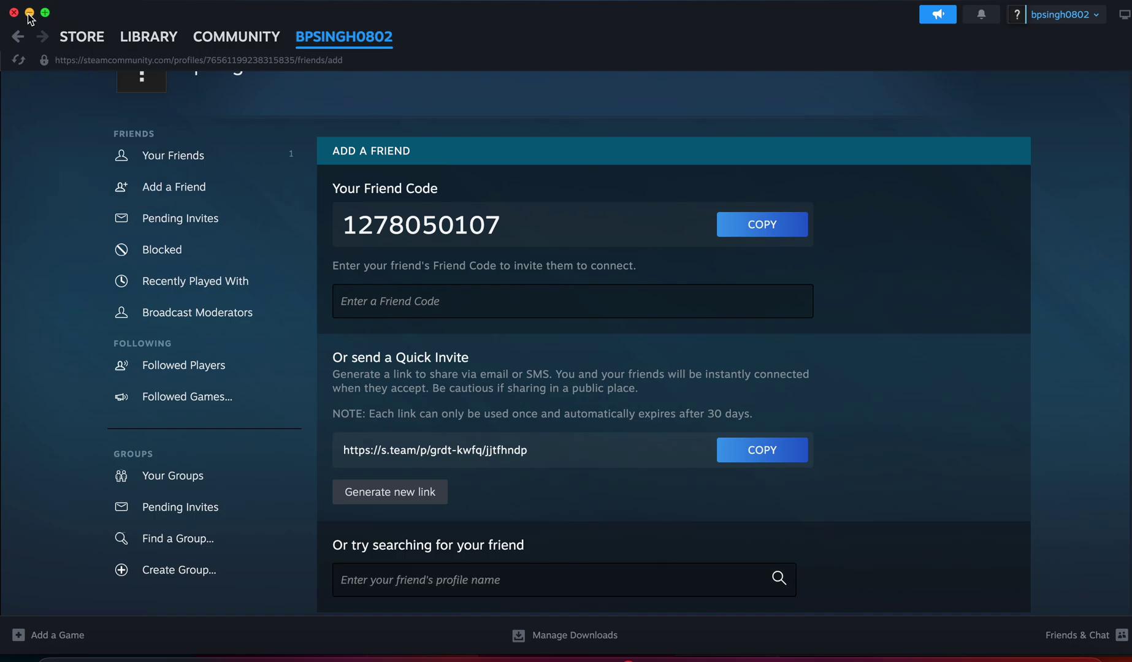
Glance at Your Friends, then go back to the Steam store front page
left_click(120, 155)
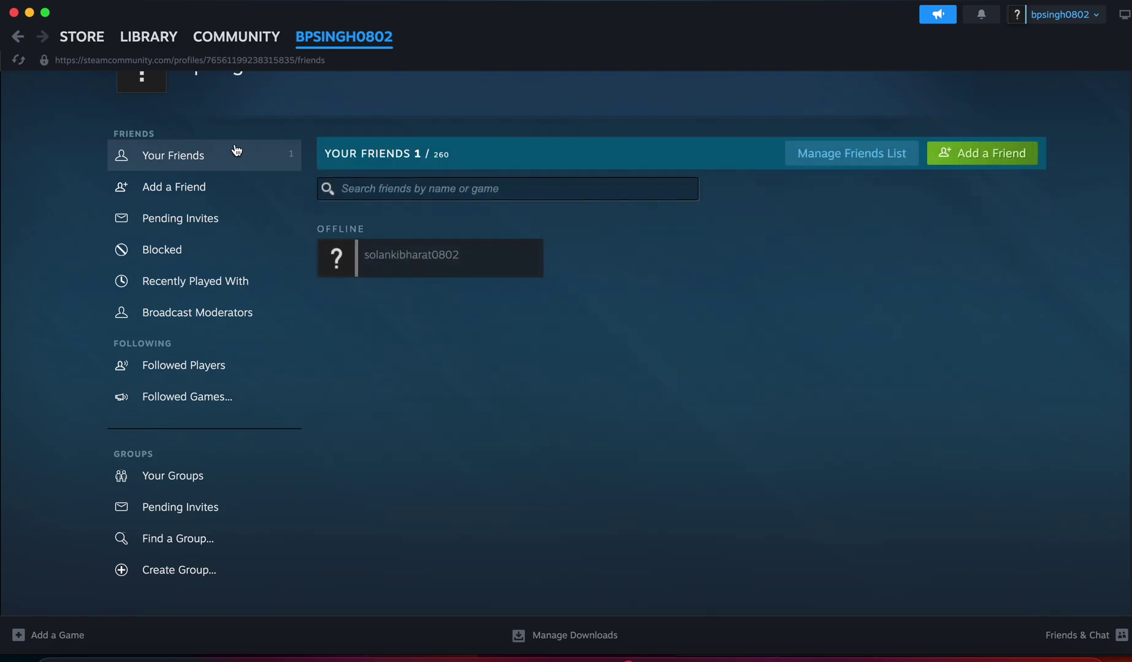
left_click(17, 40)
left_click(18, 41)
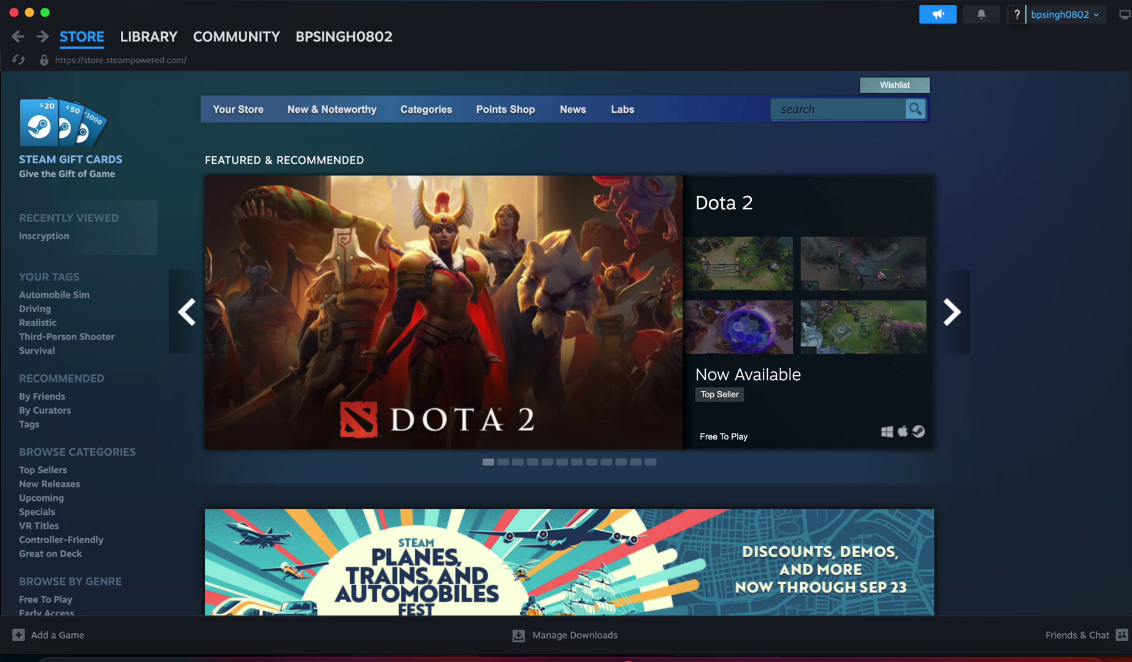
Close the store and go from the Family settings to Manage your Steam Family
left_click(14, 14)
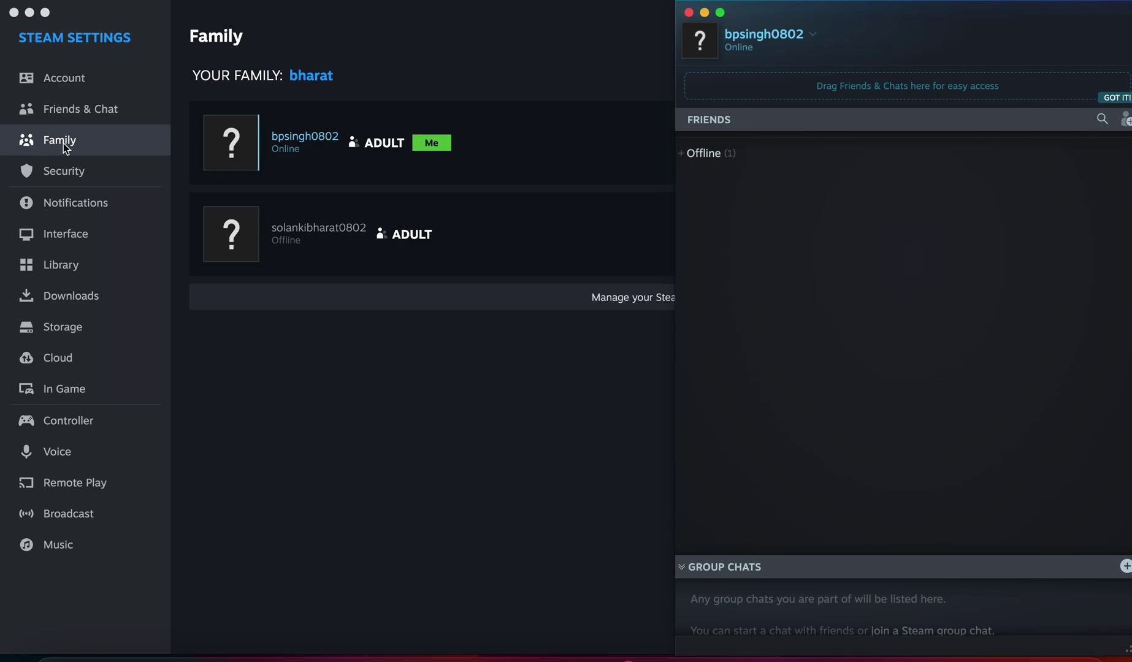
left_click(544, 158)
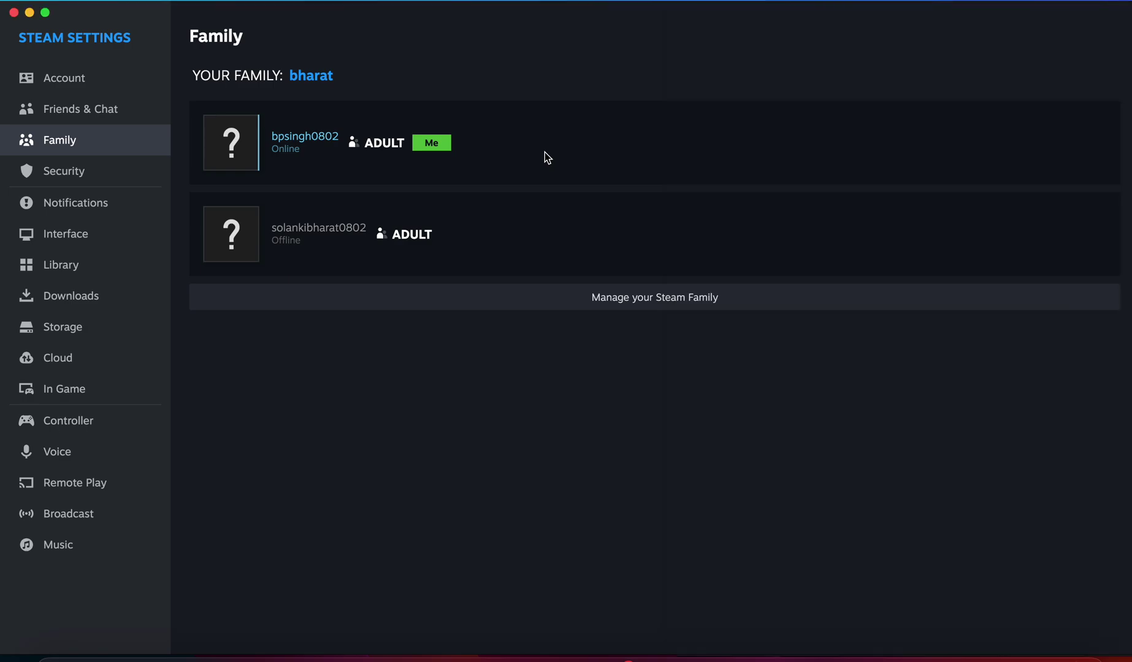
left_click(655, 301)
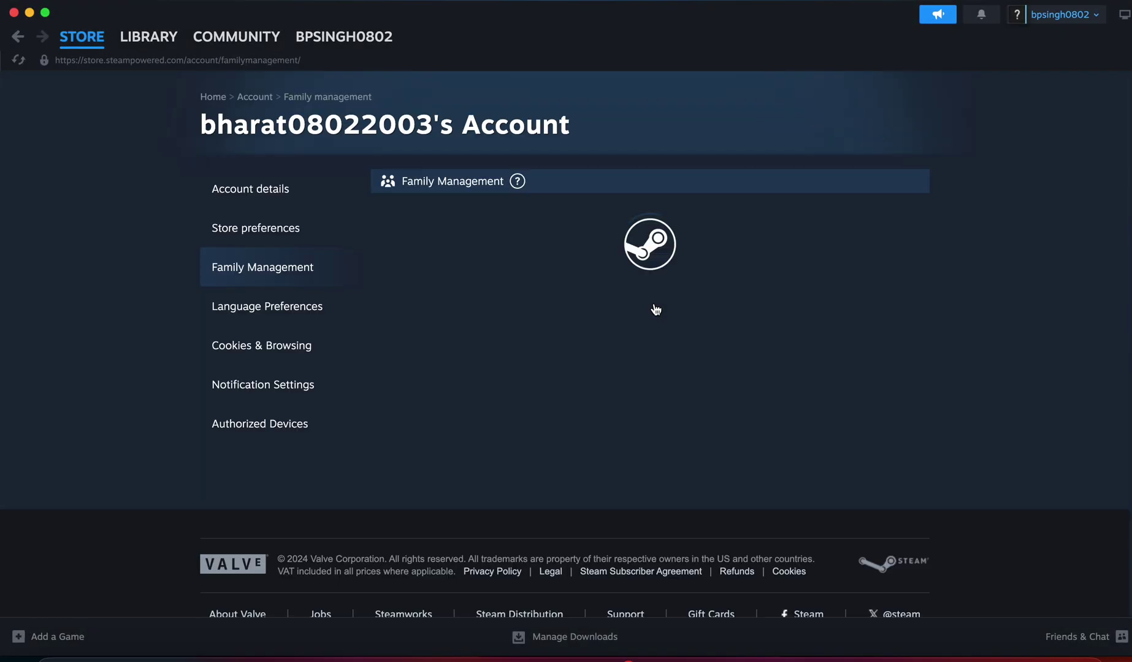
scroll(656, 308, "down", 3)
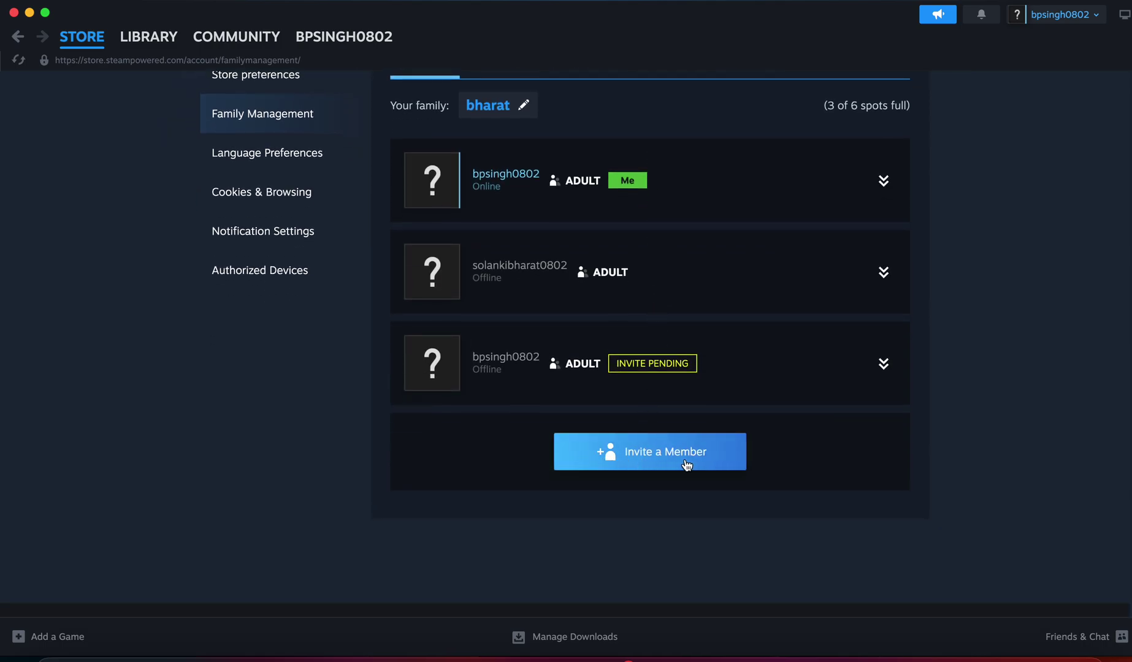
Begin a family member invitation with Invite a Member
left_click(685, 464)
scroll(684, 457, "down", 3)
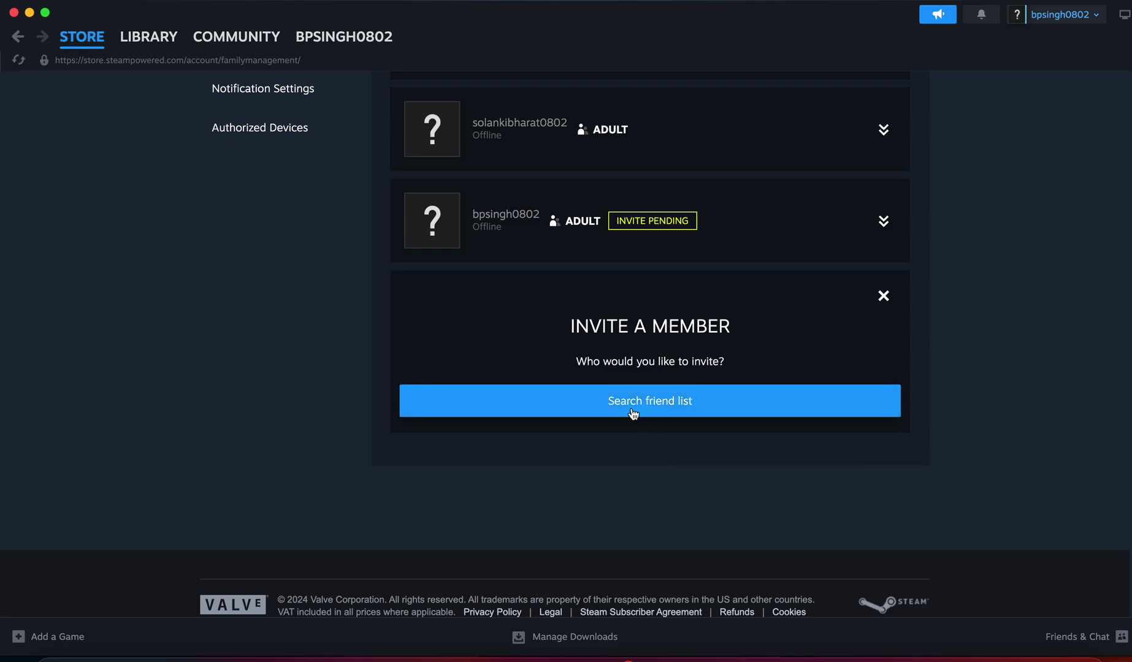
Search the friend list for 'bharat', then close the search dialog
left_click(652, 412)
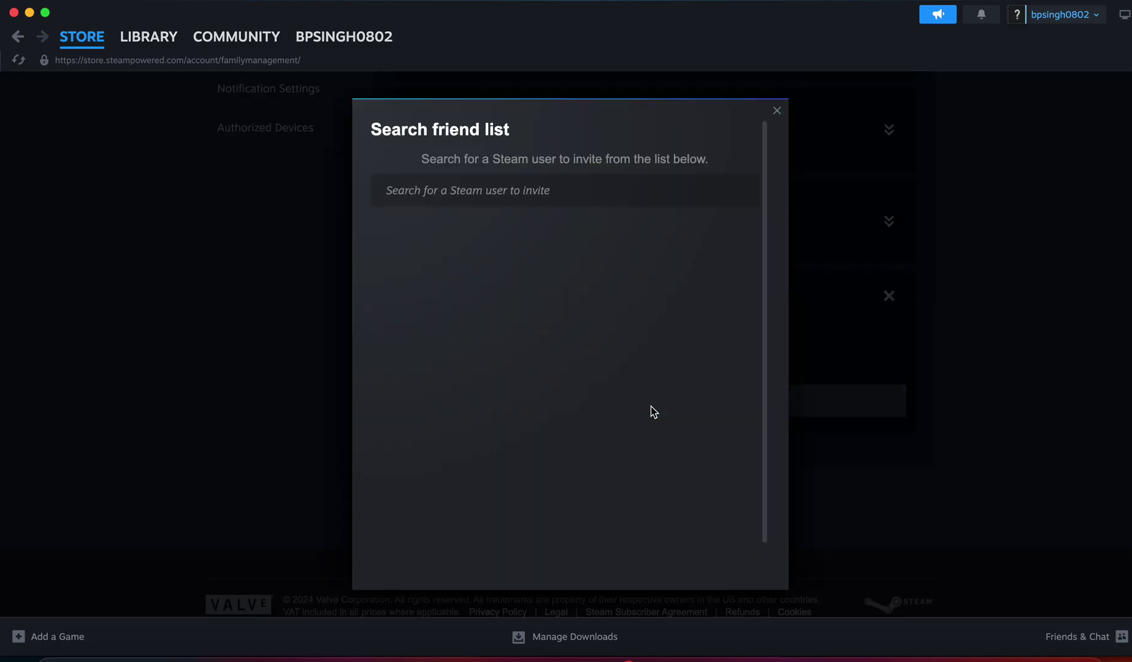
left_click(506, 194)
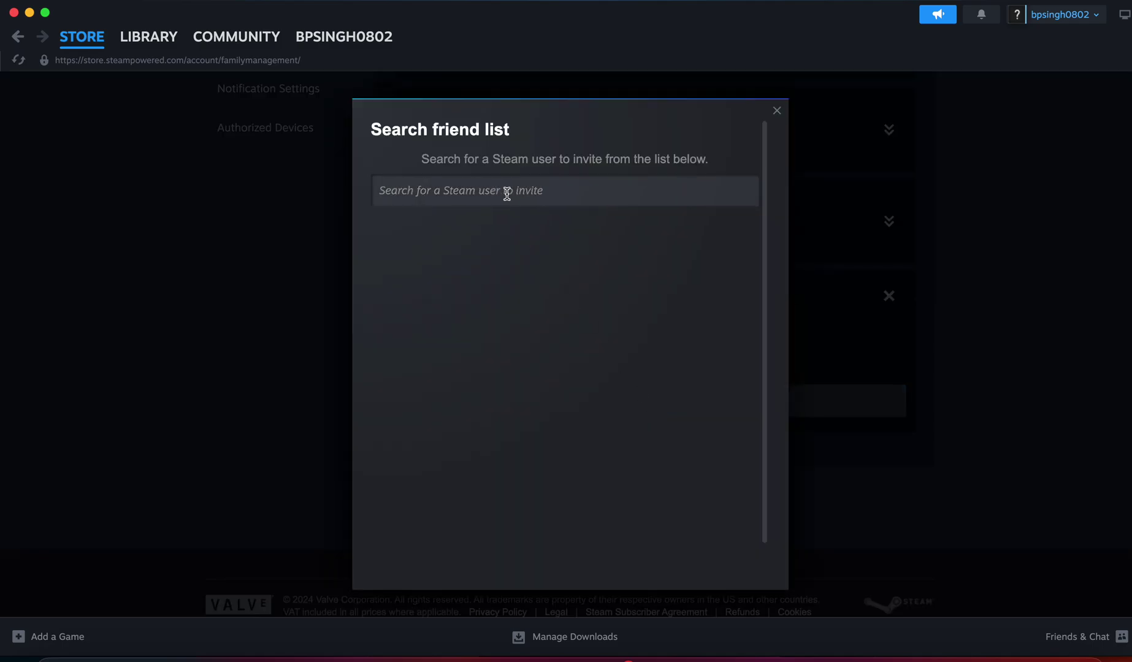
type("bharat")
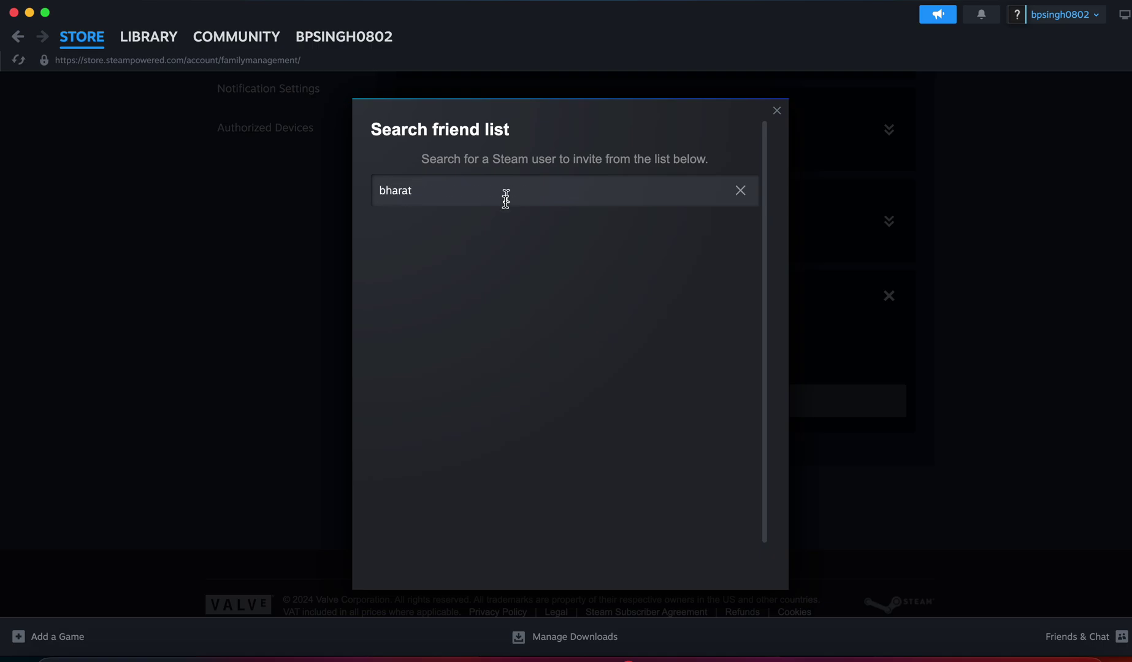
left_click(776, 111)
scroll(1046, 401, "up", 2)
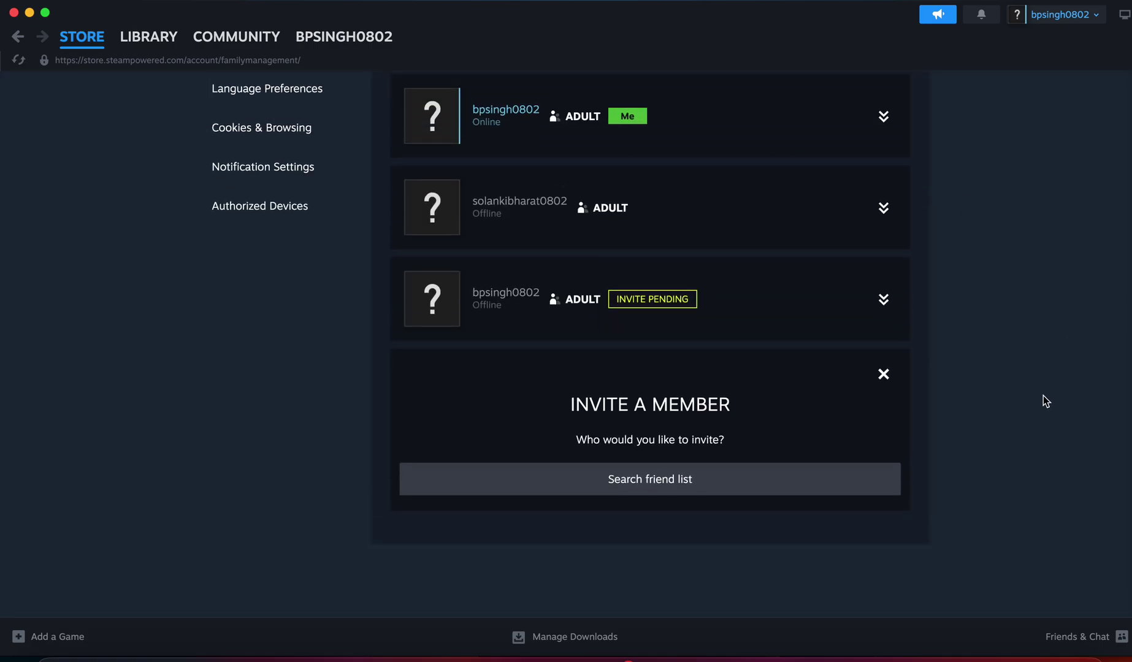